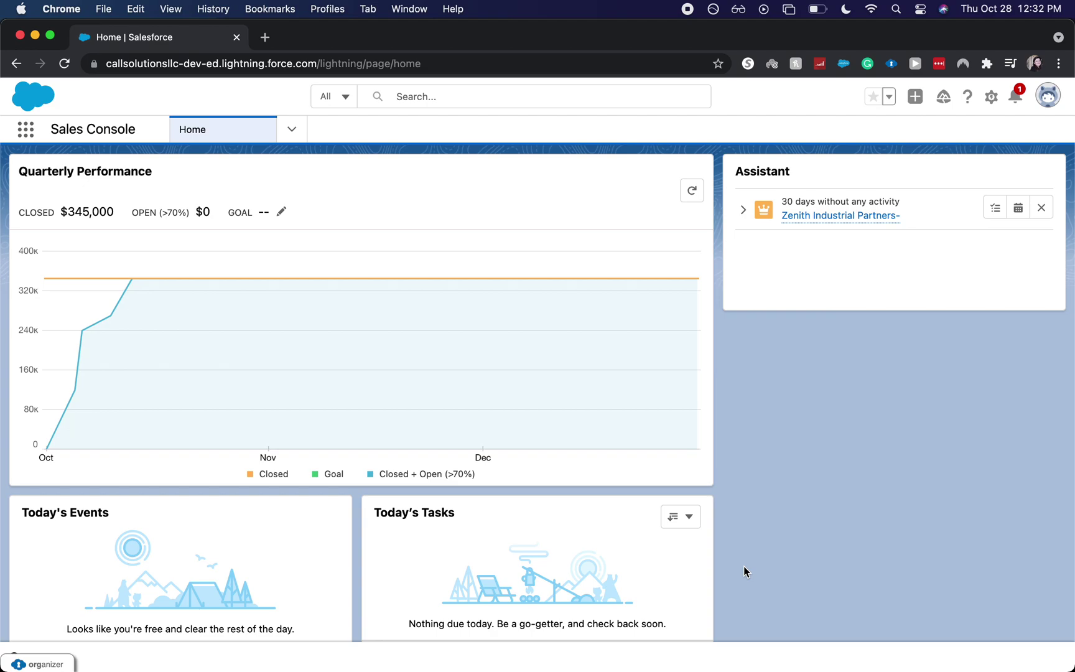
Step: Navigate to Campaigns and open the International Electrical Engineers Association Trade Show campaign
{"action": "left_click", "coordinate": [291, 128]}
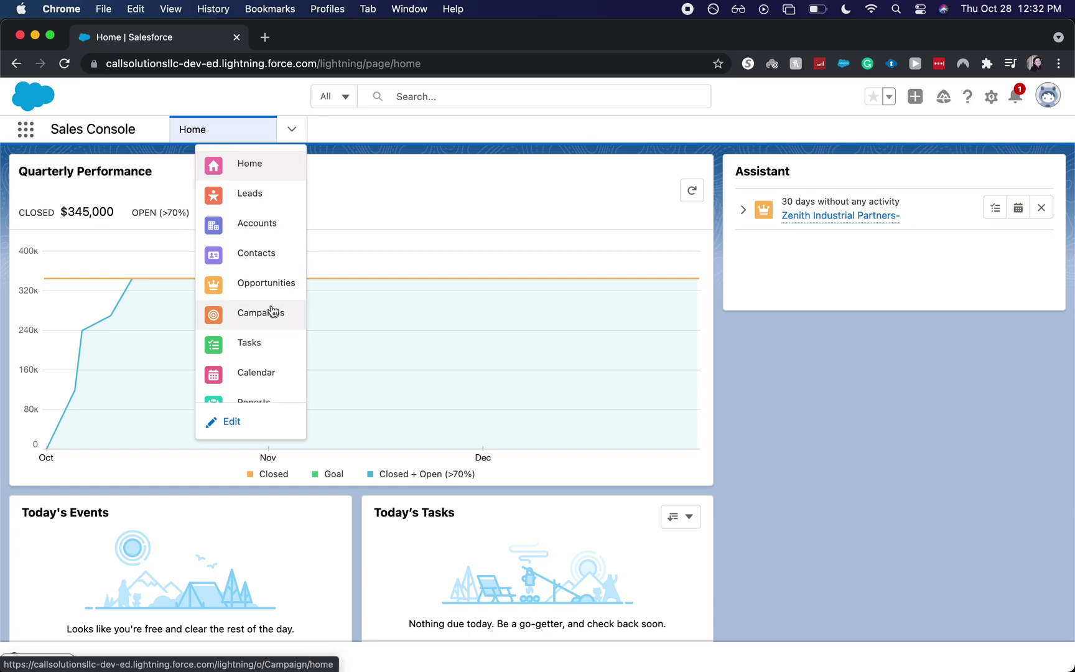
{"action": "left_click", "coordinate": [271, 310]}
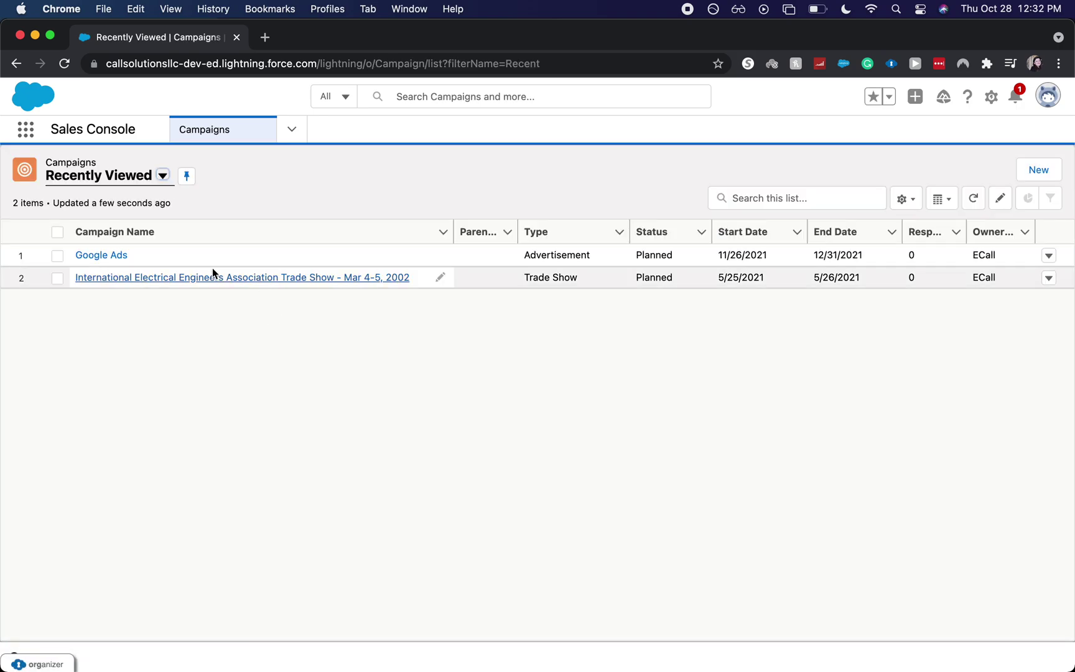
{"action": "left_click", "coordinate": [123, 278]}
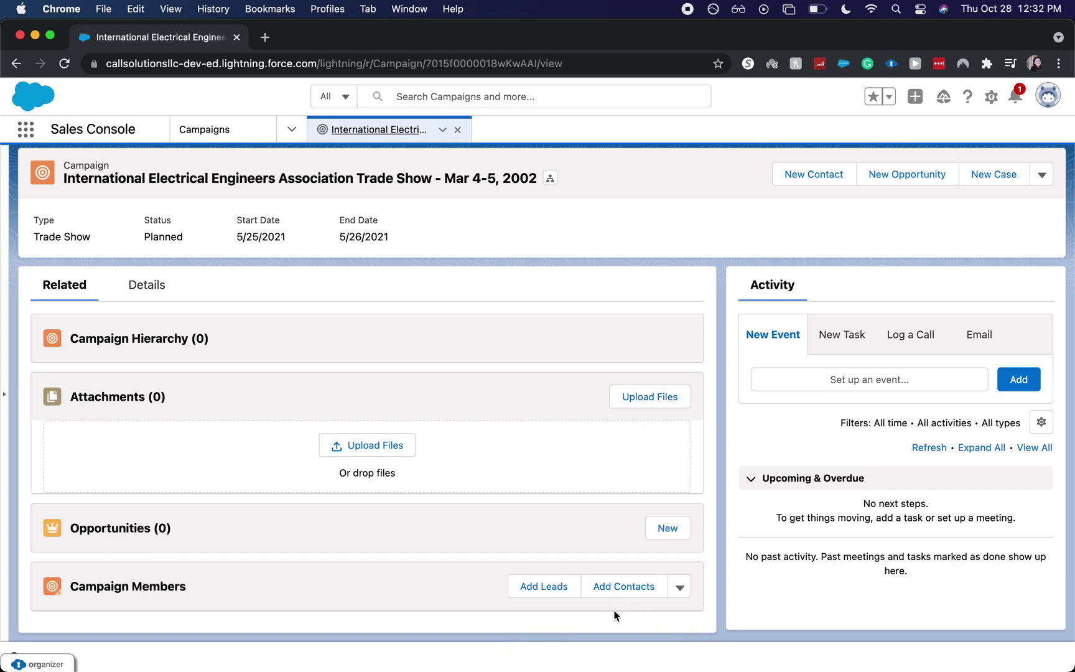
Step: Add lead Andy Young as a member of the trade show campaign
{"action": "left_click", "coordinate": [554, 586]}
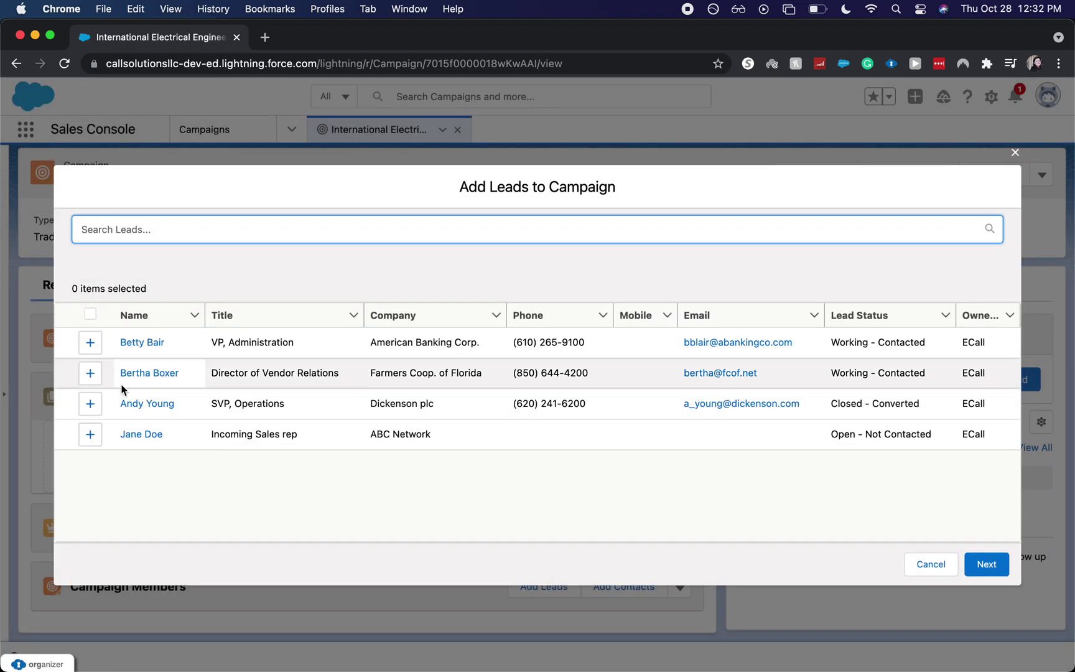
{"action": "left_click", "coordinate": [90, 404]}
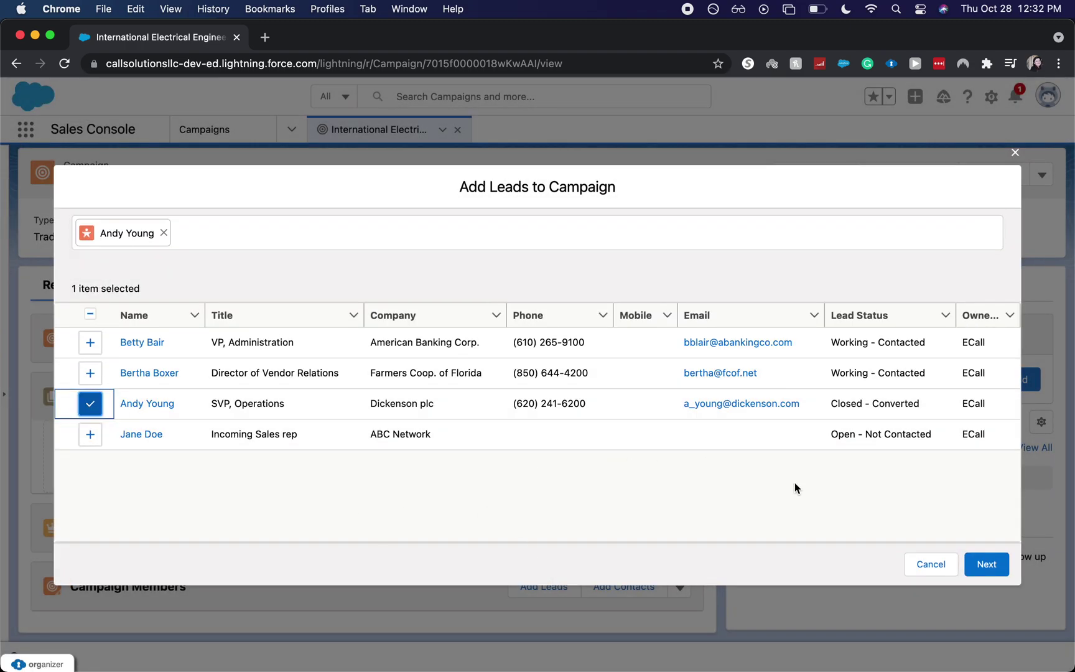
{"action": "left_click", "coordinate": [982, 565]}
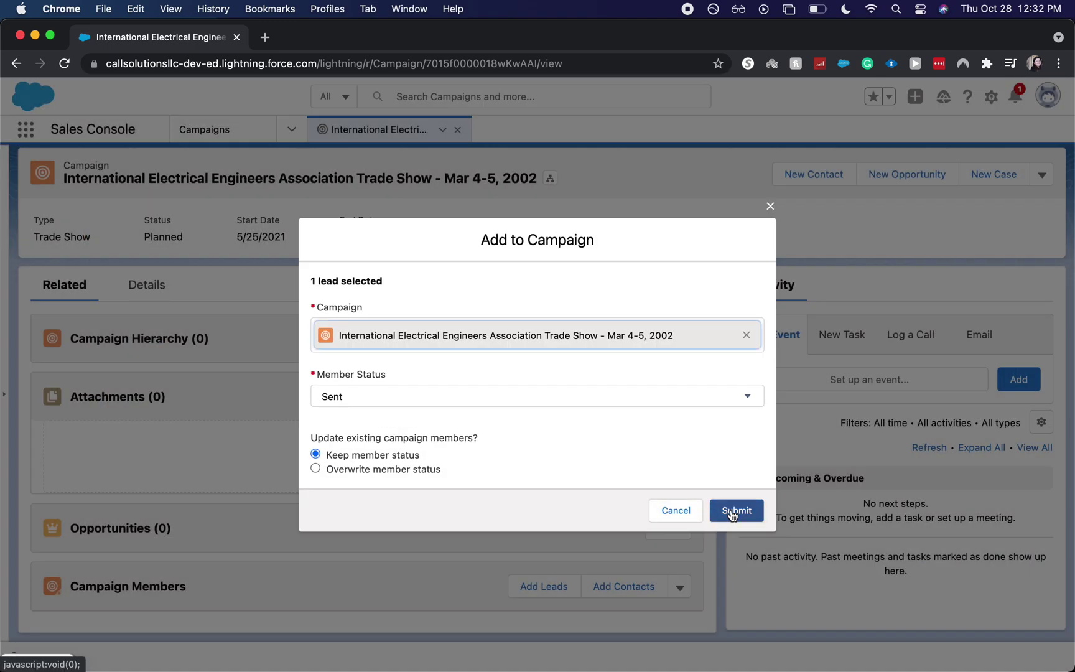
{"action": "left_click", "coordinate": [727, 511]}
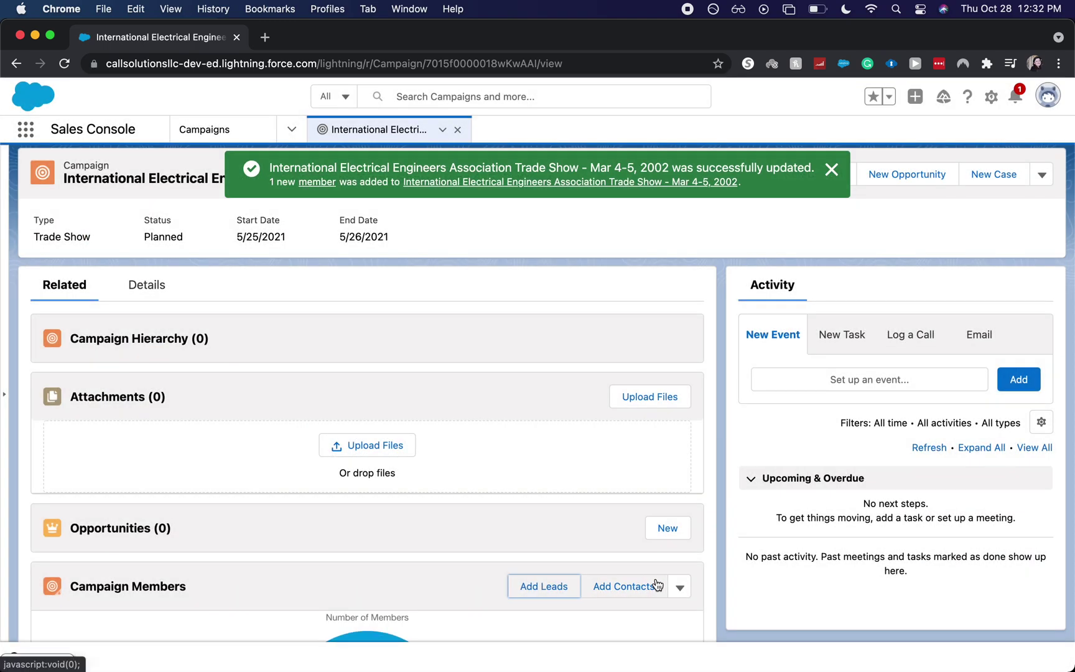
Step: Add contact Rose Gonzalez as a member of the trade show campaign
{"action": "left_click", "coordinate": [654, 585]}
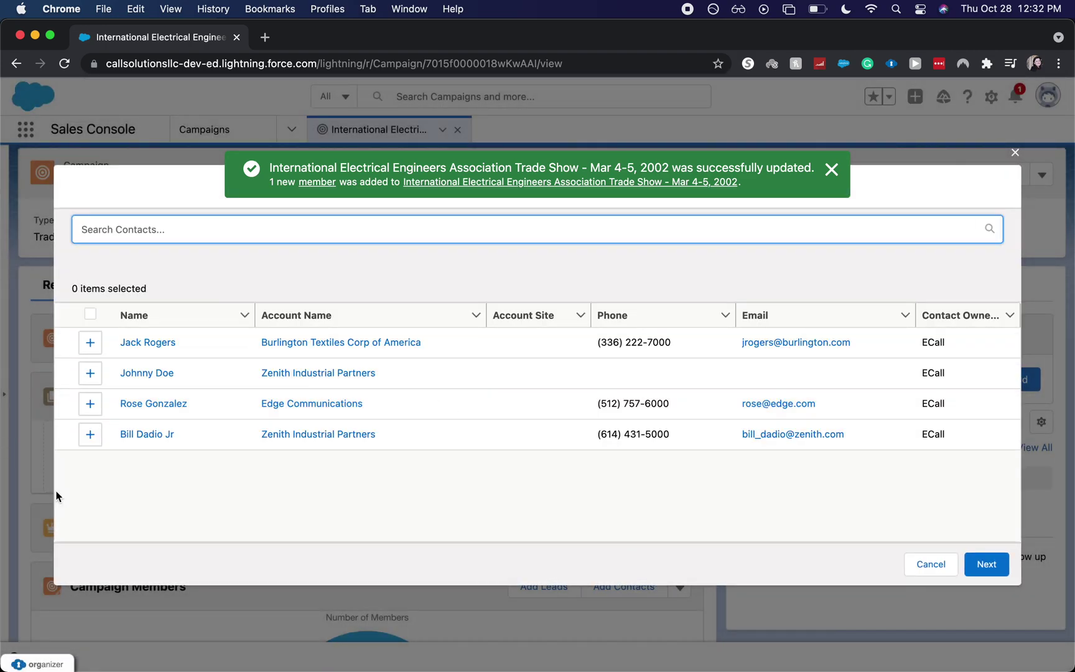
{"action": "left_click", "coordinate": [89, 404]}
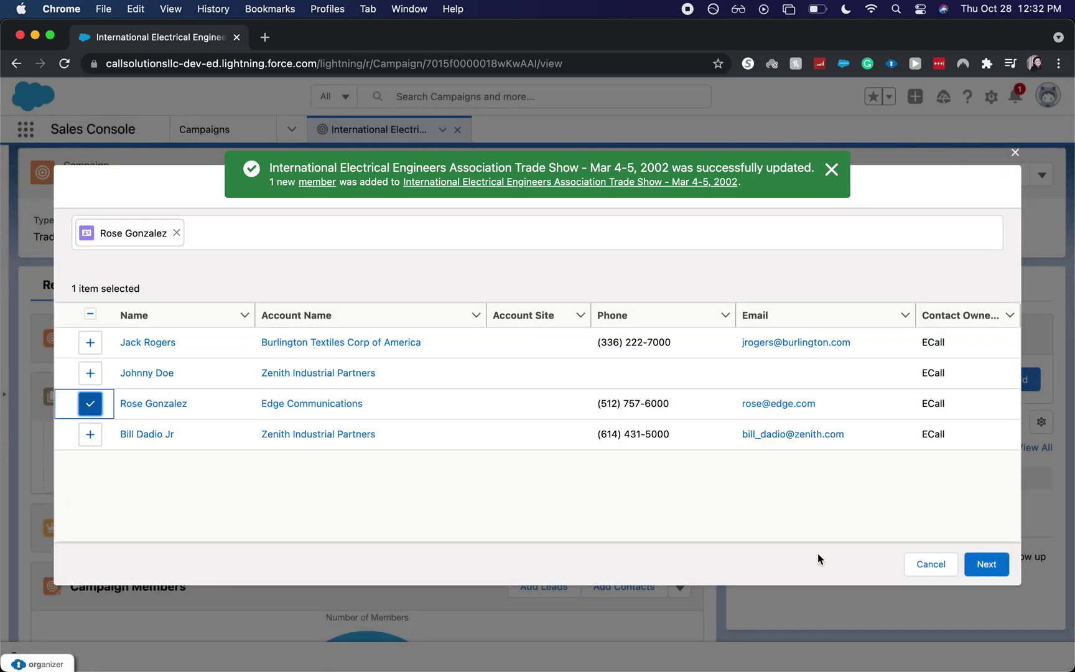
{"action": "left_click", "coordinate": [987, 565]}
{"action": "left_click", "coordinate": [737, 505]}
{"action": "scroll", "coordinate": [738, 504], "scroll_direction": "down", "scroll_amount": 2}
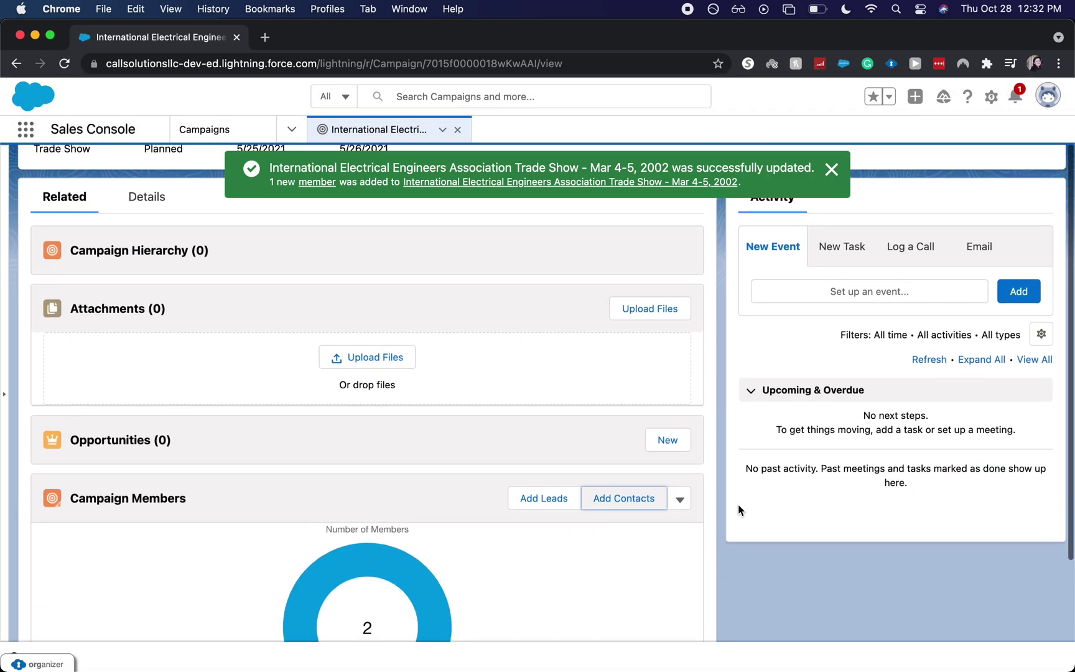
Step: Start a Send List Email to the campaign's members from the member actions menu
{"action": "left_click", "coordinate": [682, 496]}
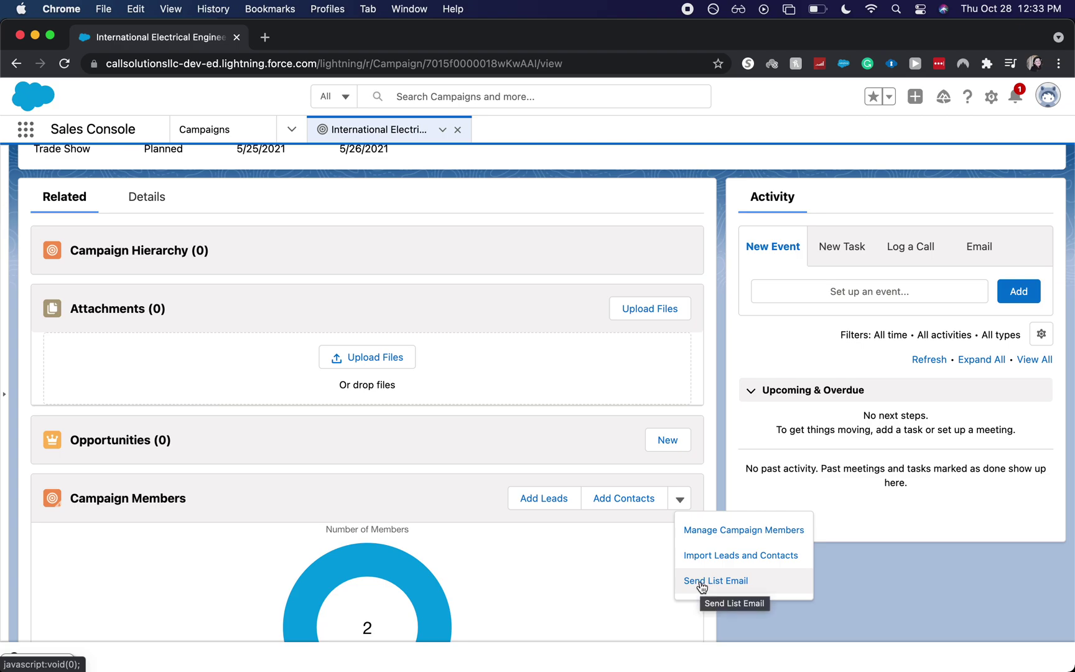
{"action": "left_click", "coordinate": [702, 585]}
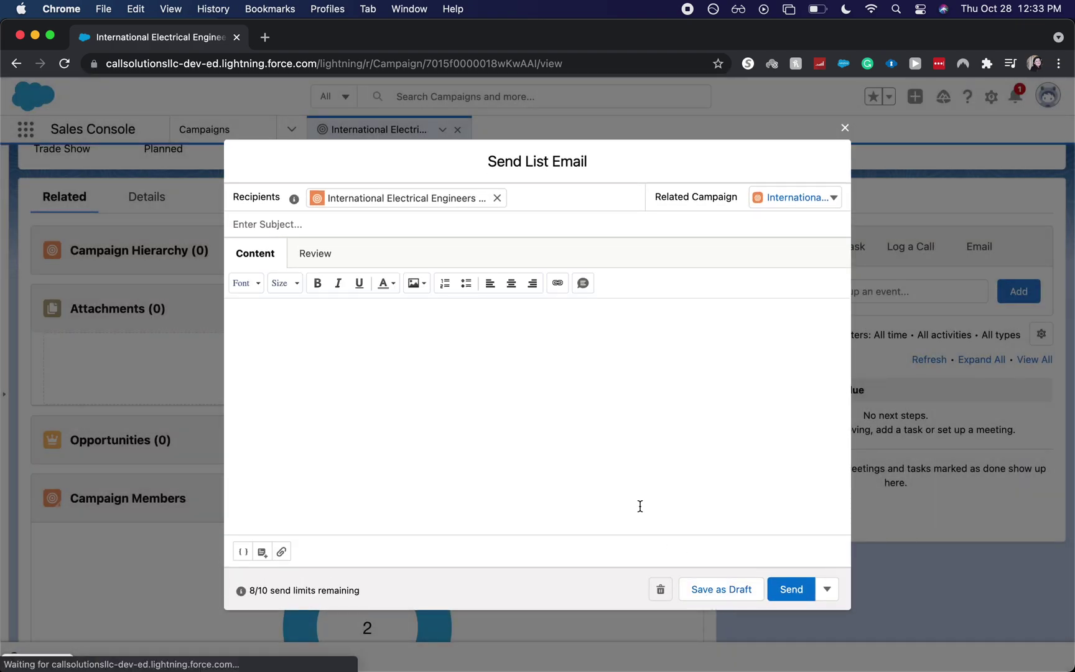
Step: Enter the email subject 'New Deal Alert' and move to the body
{"action": "left_click", "coordinate": [424, 221]}
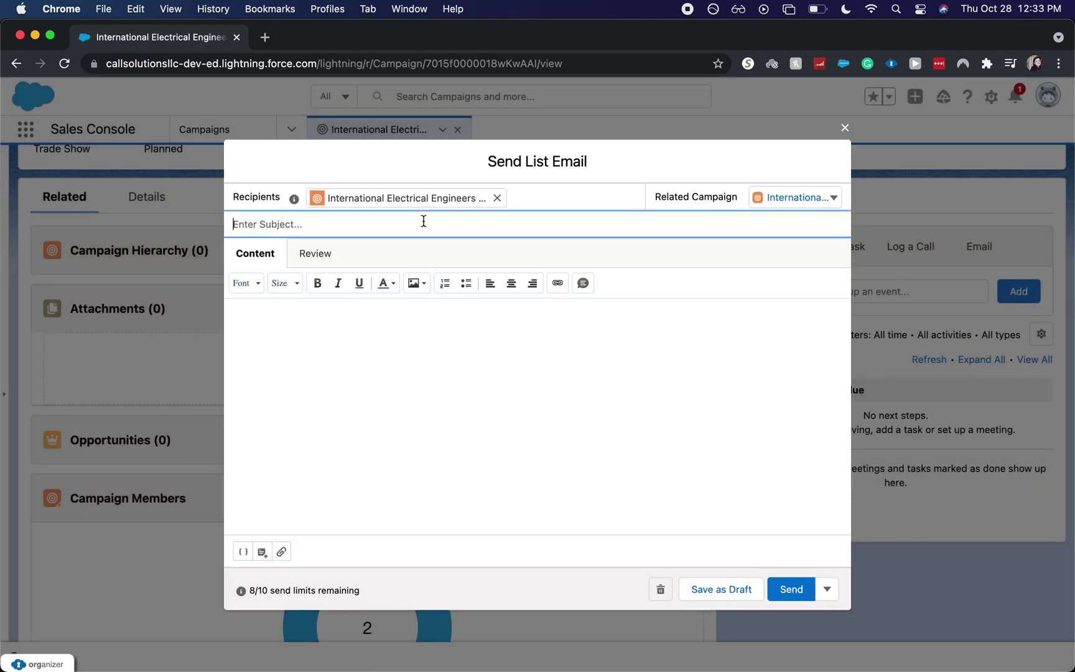
{"action": "type", "text": "New"}
{"action": "type", "text": " Deal"}
{"action": "type", "text": " Alert"}
{"action": "key", "text": "Tab"}
{"action": "key", "text": "Tab"}
{"action": "type", "text": "Hel"}
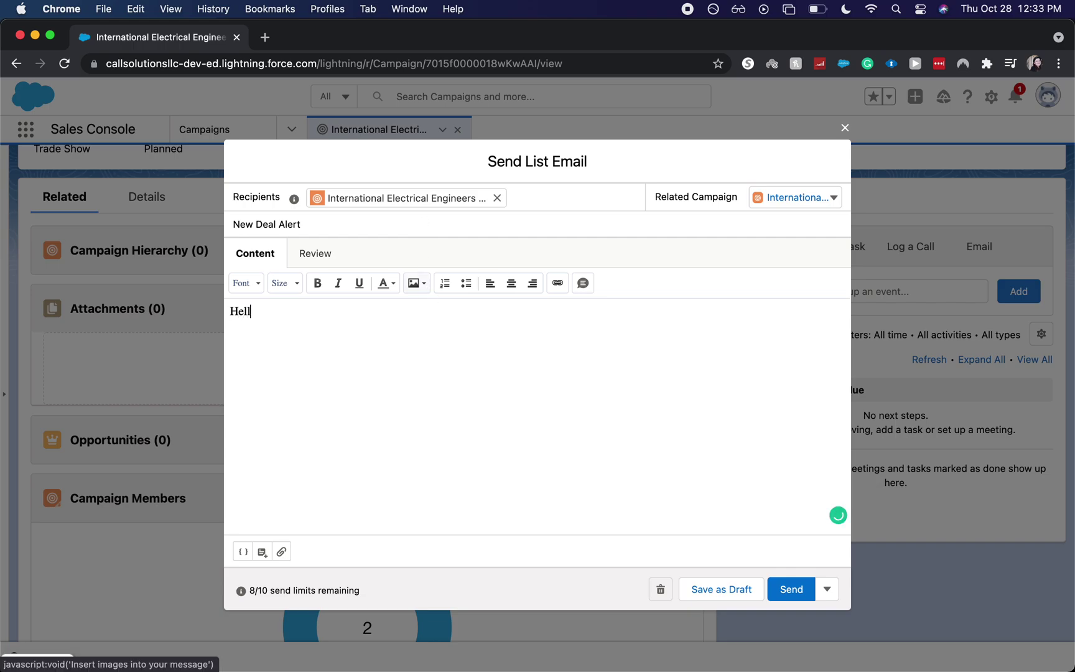
{"action": "type", "text": "lo!"}
Step: Write the body 'Hello!' and 'We have some new deals for you!' and send the list email
{"action": "key", "text": "Return"}
{"action": "type", "text": "W"}
{"action": "type", "text": "e have soem"}
{"action": "key", "text": "BackSpace"}
{"action": "key", "text": "BackSpace"}
{"action": "key", "text": "BackSpace"}
{"action": "type", "text": "ome new "}
{"action": "type", "text": "da"}
{"action": "key", "text": "BackSpace"}
{"action": "key", "text": "BackSpace"}
{"action": "type", "text": "ea"}
{"action": "key", "text": "BackSpace"}
{"action": "key", "text": "BackSpace"}
{"action": "type", "text": "deals fo you"}
{"action": "key", "text": "BackSpace"}
{"action": "key", "text": "BackSpace"}
{"action": "key", "text": "BackSpace"}
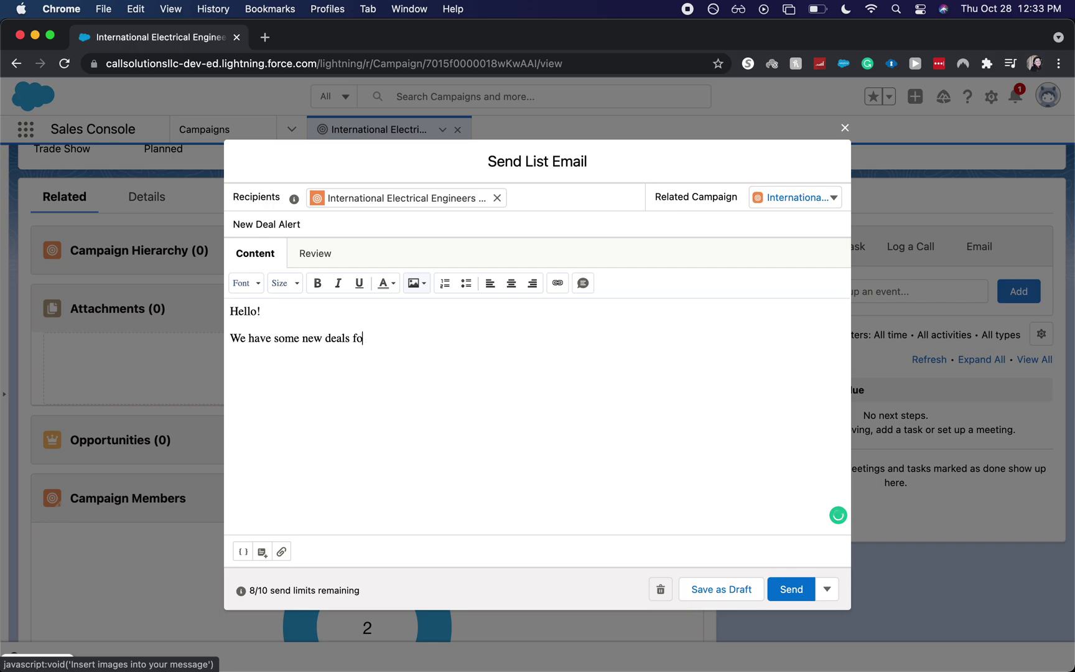
{"action": "type", "text": "r you !"}
{"action": "key", "text": "Return"}
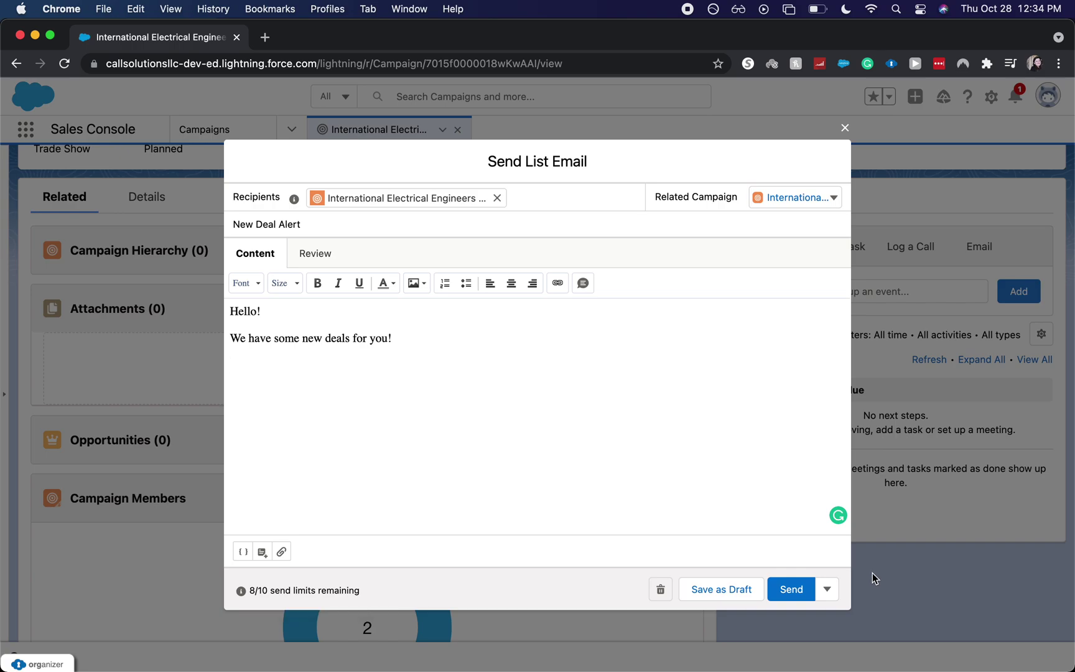
{"action": "left_click", "coordinate": [798, 593]}
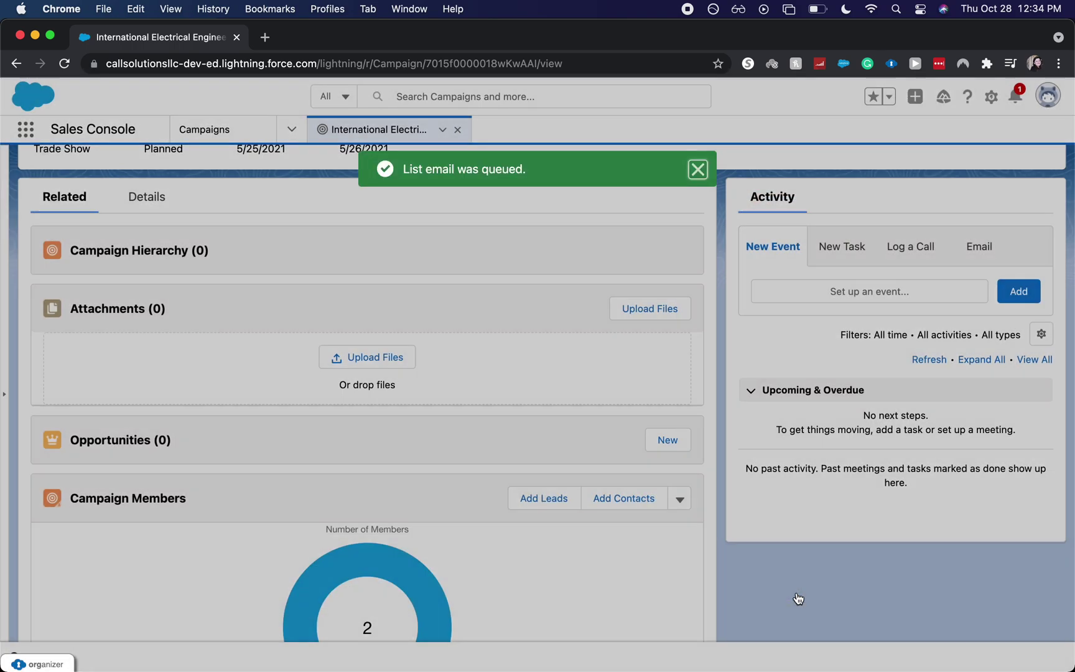